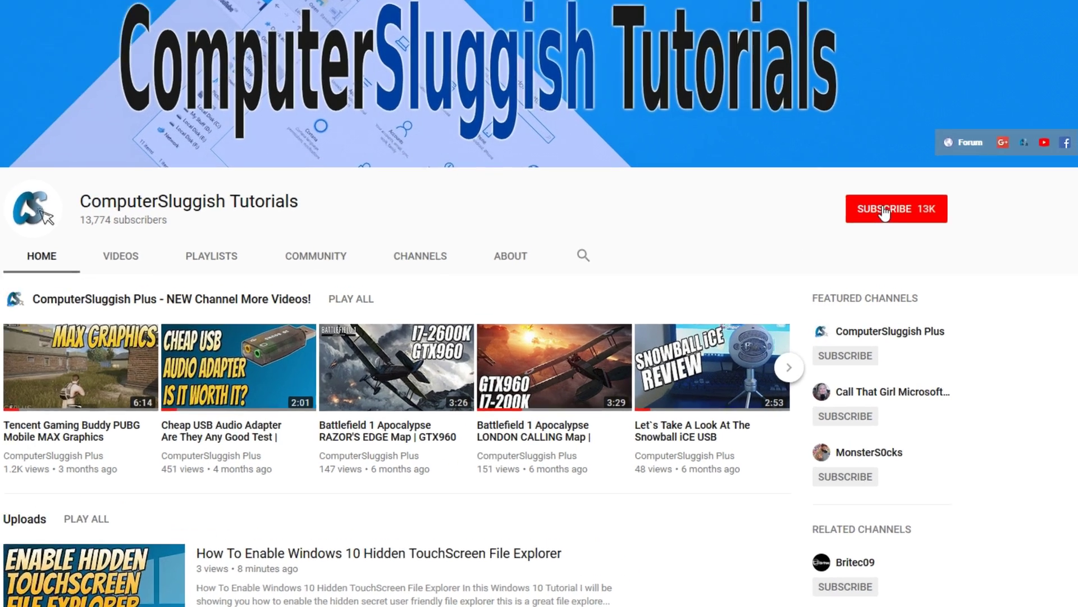
Subscribe to the ComputerSluggish Tutorials channel and turn on its bell notifications.
{"action": "left_click", "coordinate": [904, 220]}
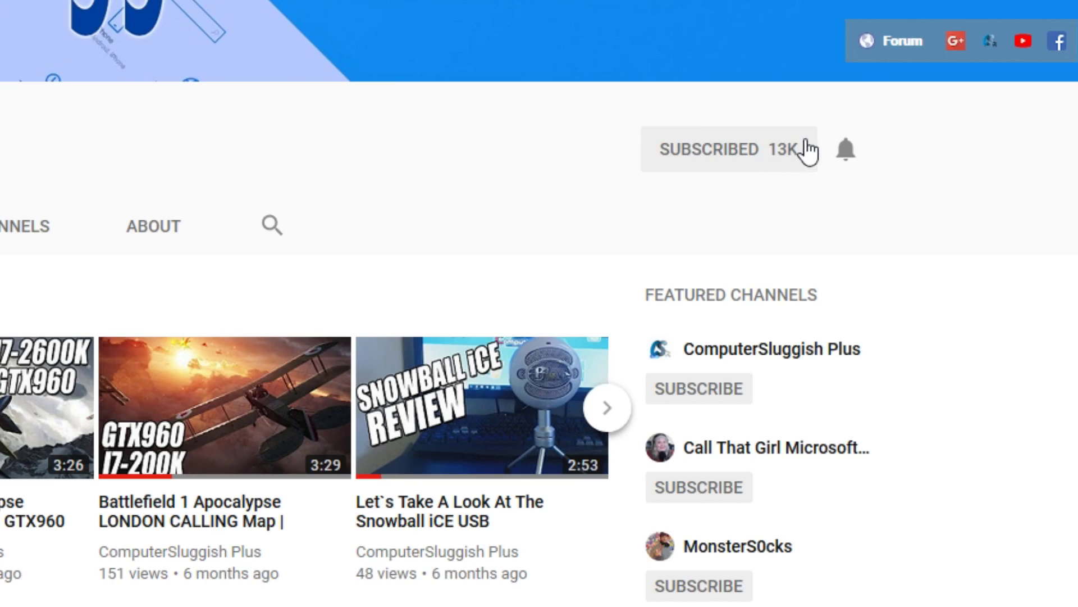
{"action": "left_click", "coordinate": [848, 155]}
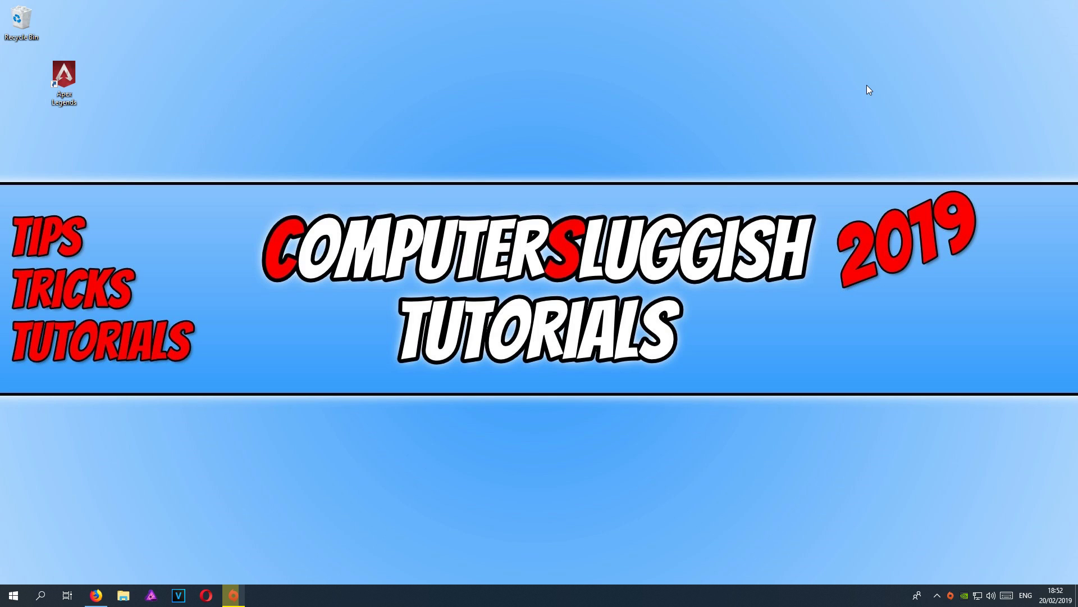
Open both Easy Anti-Cheat testconnection links, confirm each reads OK, then close both tabs.
{"action": "left_click", "coordinate": [96, 595]}
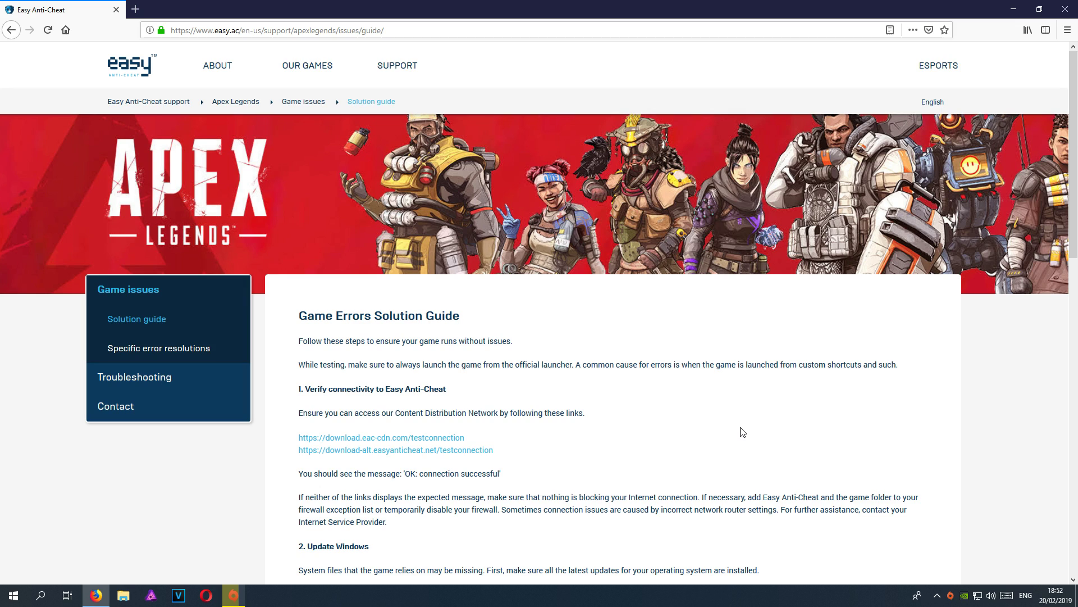
{"action": "middle_click", "coordinate": [429, 438]}
{"action": "middle_click", "coordinate": [435, 450]}
{"action": "left_click", "coordinate": [172, 8]}
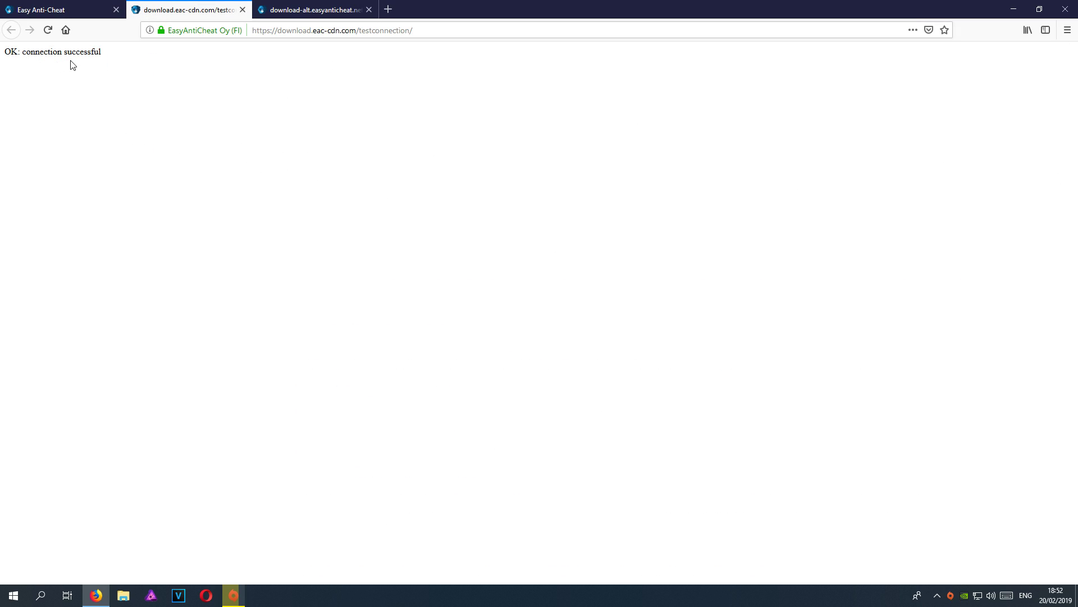
{"action": "left_click", "coordinate": [314, 8]}
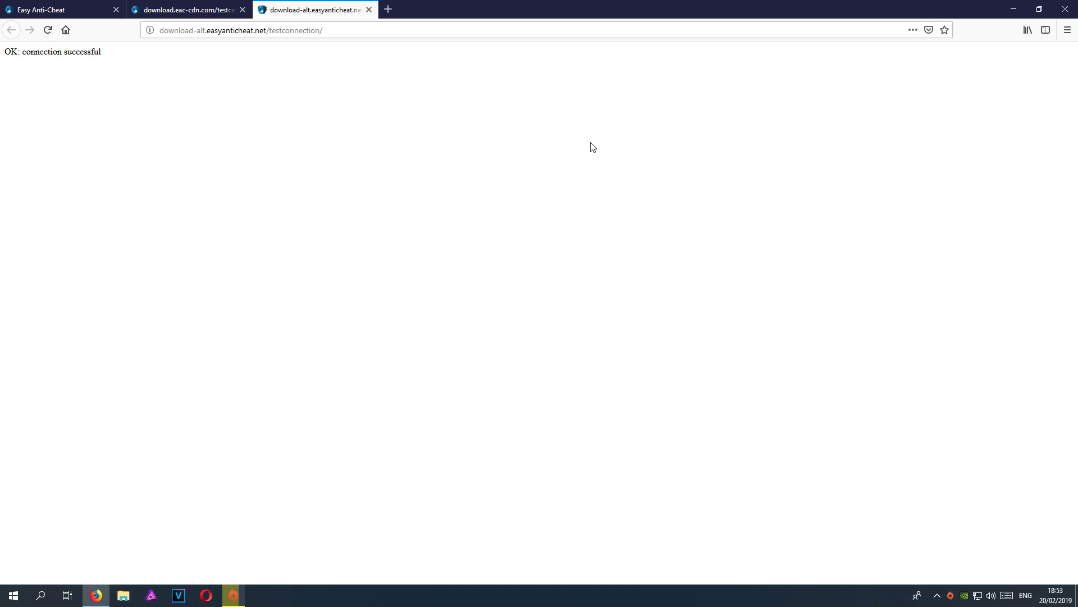
{"action": "middle_click", "coordinate": [308, 7]}
{"action": "middle_click", "coordinate": [227, 7]}
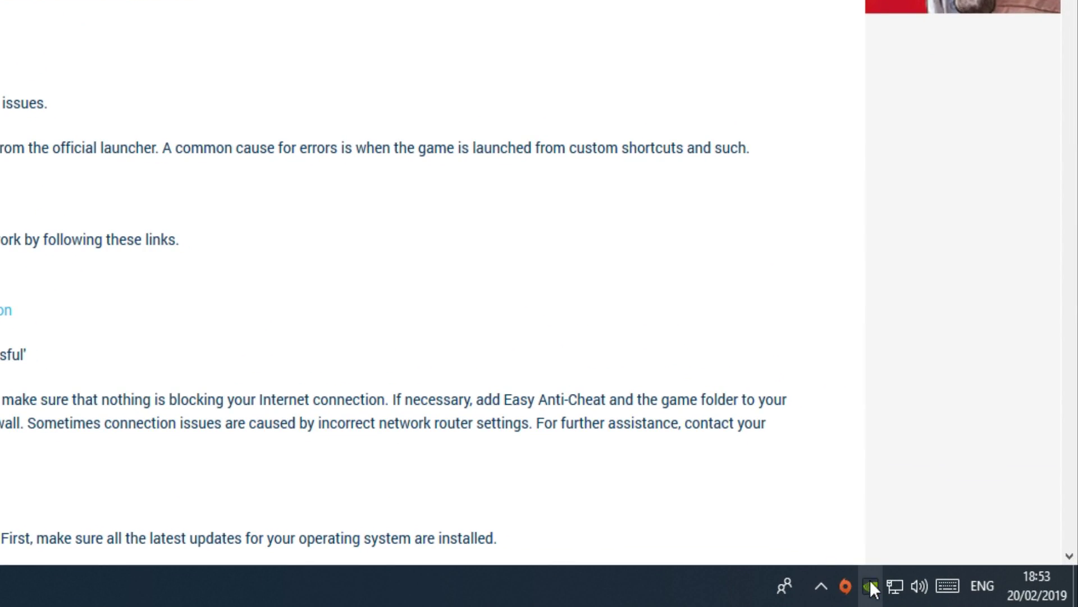
Launch GeForce Experience from the NVIDIA tray icon to update to 3.17.0.126, then minimize Firefox.
{"action": "right_click", "coordinate": [871, 587]}
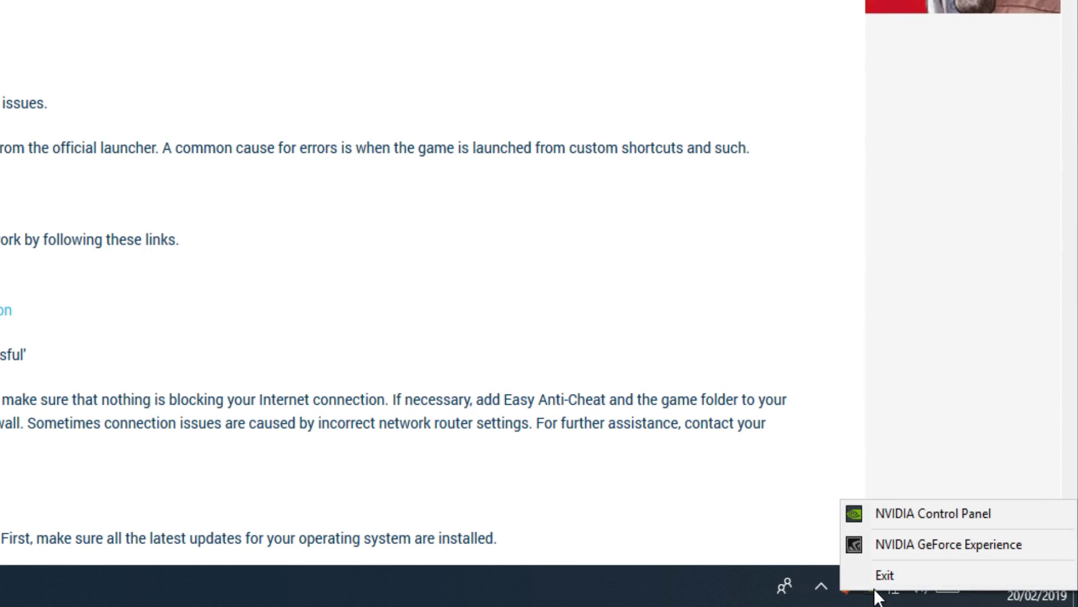
{"action": "left_click", "coordinate": [948, 547]}
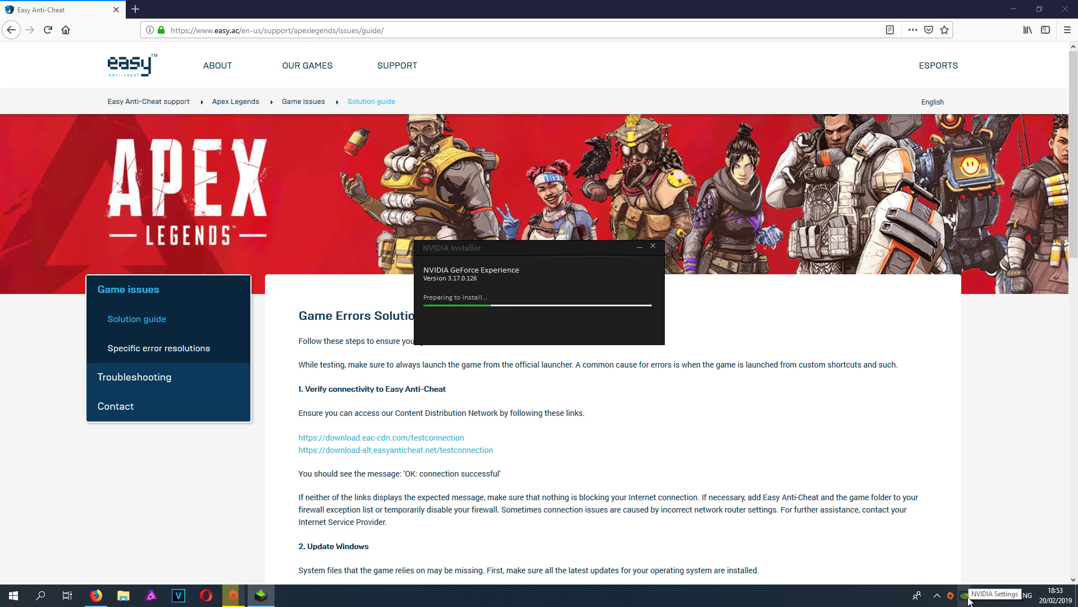
{"action": "right_click", "coordinate": [967, 598]}
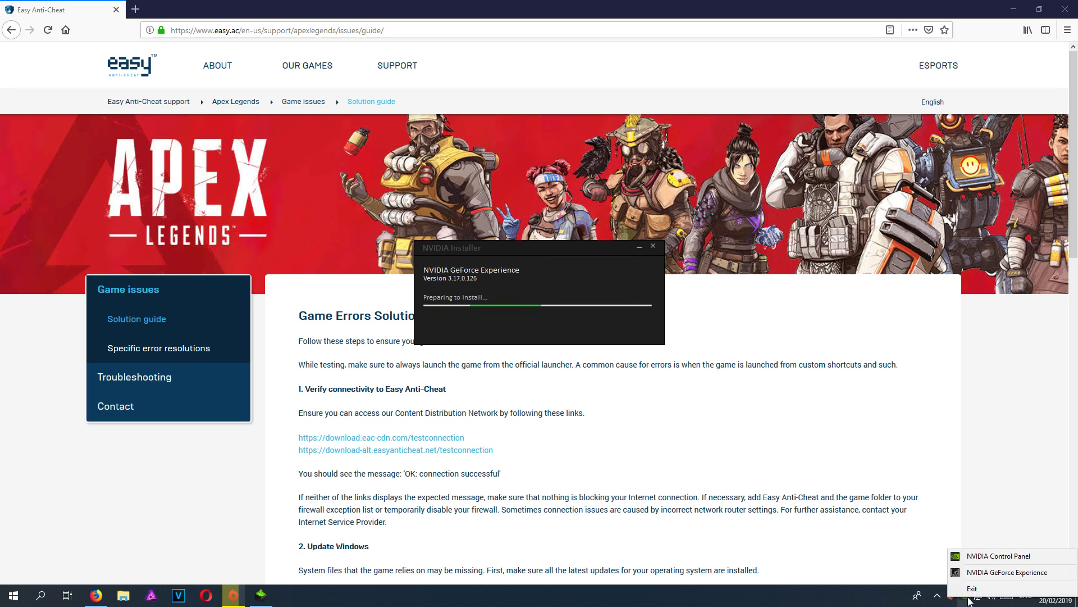
{"action": "left_click", "coordinate": [852, 583]}
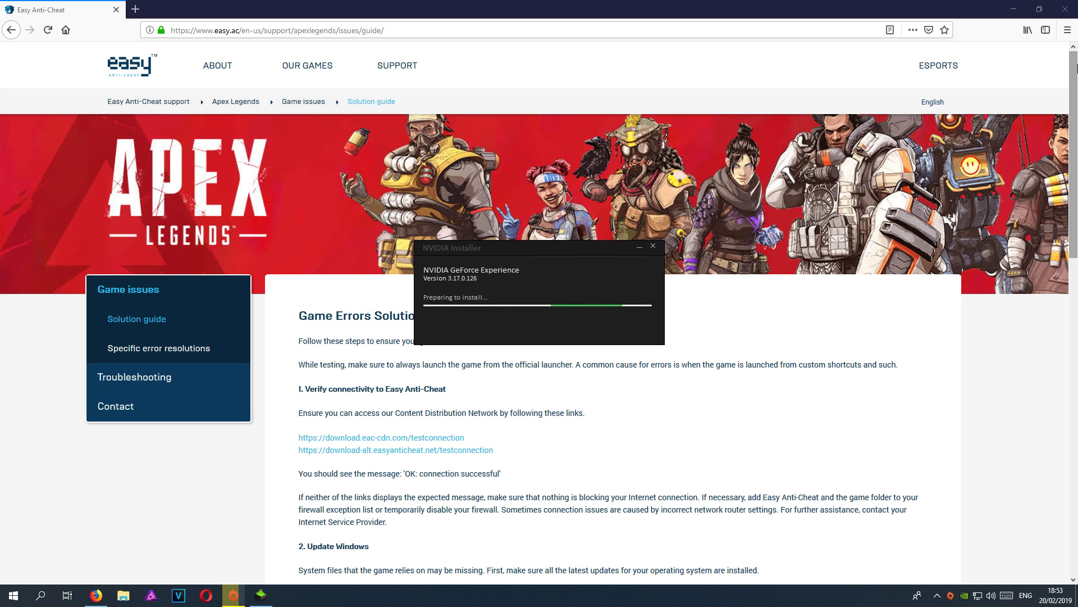
{"action": "left_click", "coordinate": [1013, 9]}
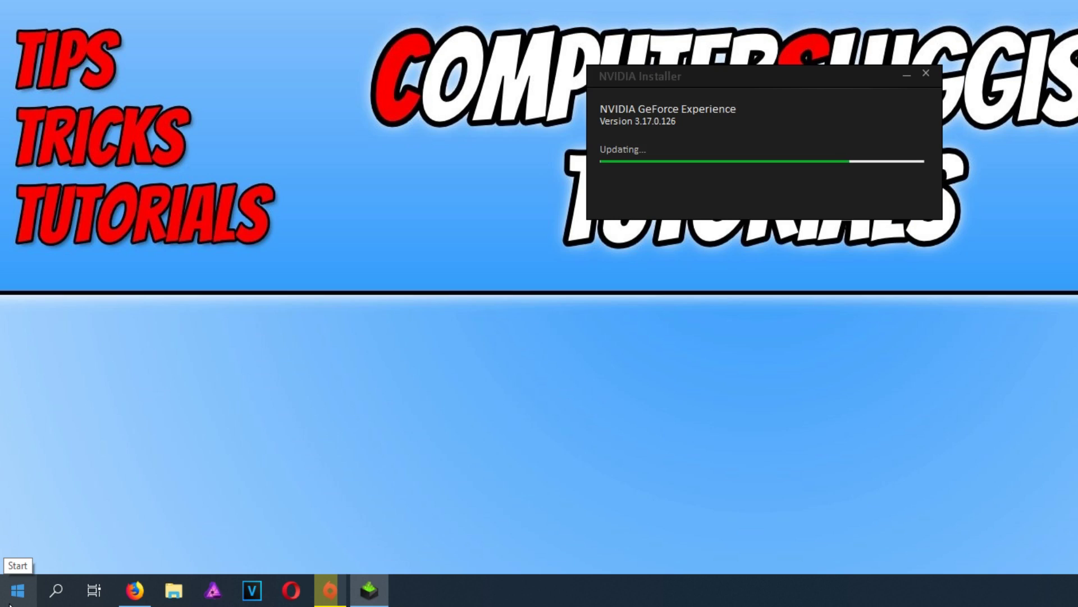
Search 'update' from Start and run Check for updates in Windows Update.
{"action": "left_click", "coordinate": [15, 592]}
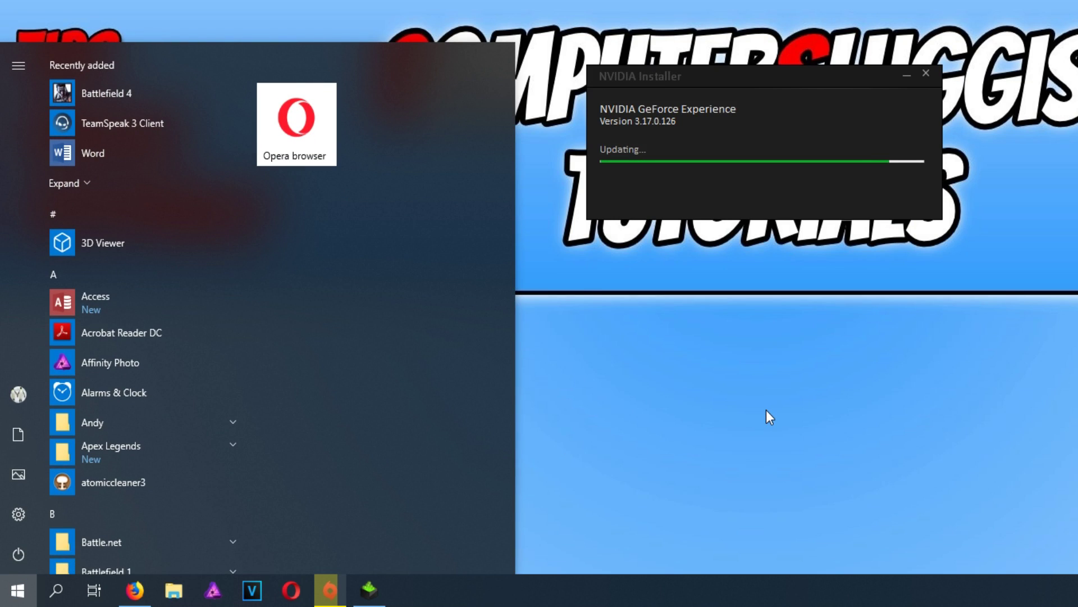
{"action": "type", "text": "update"}
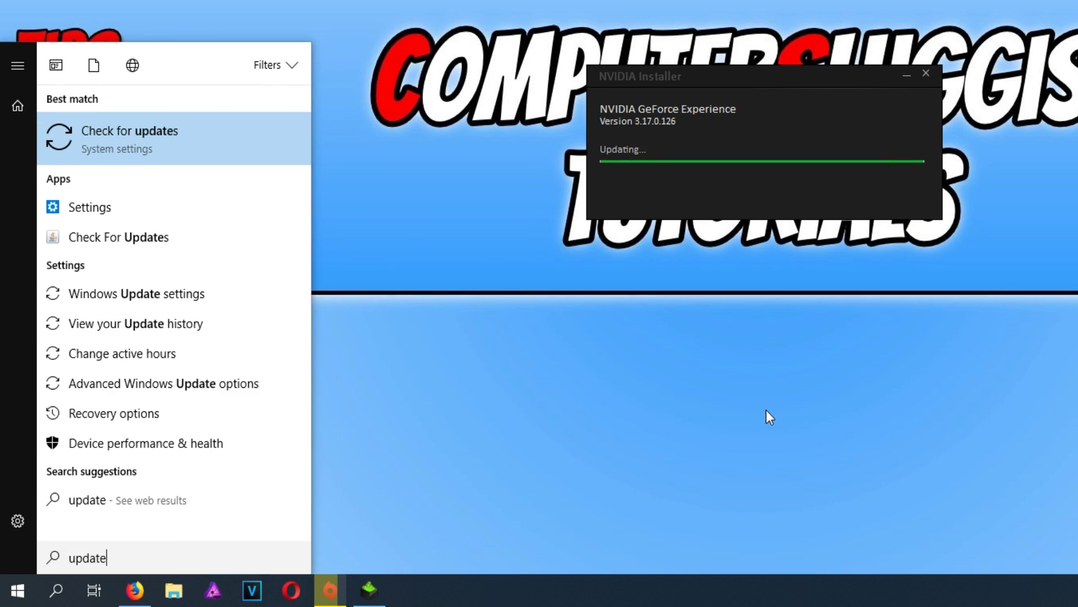
{"action": "left_click", "coordinate": [167, 137]}
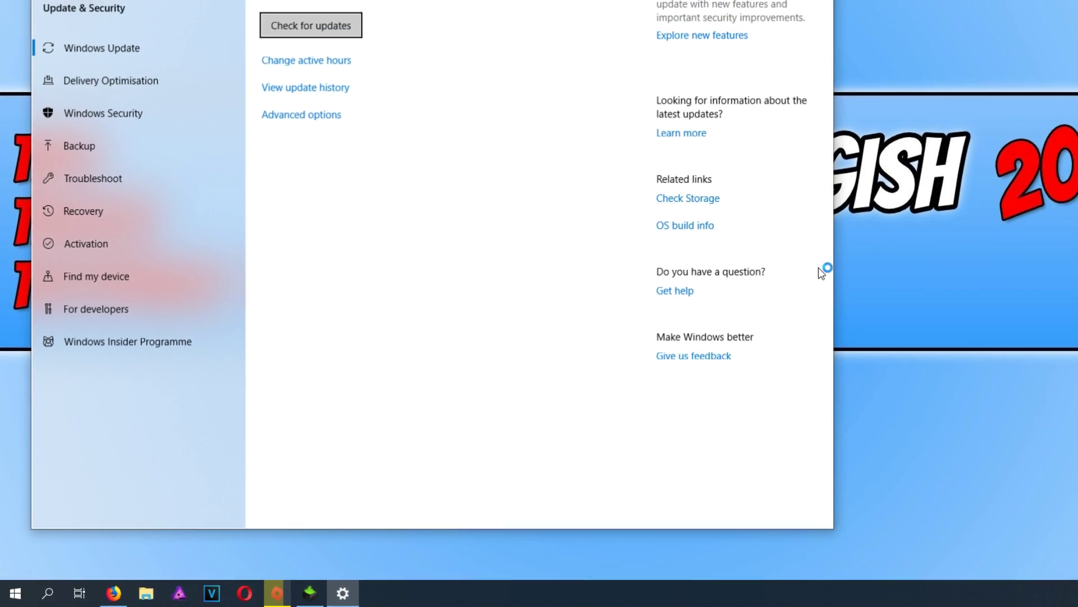
{"action": "left_click", "coordinate": [288, 140]}
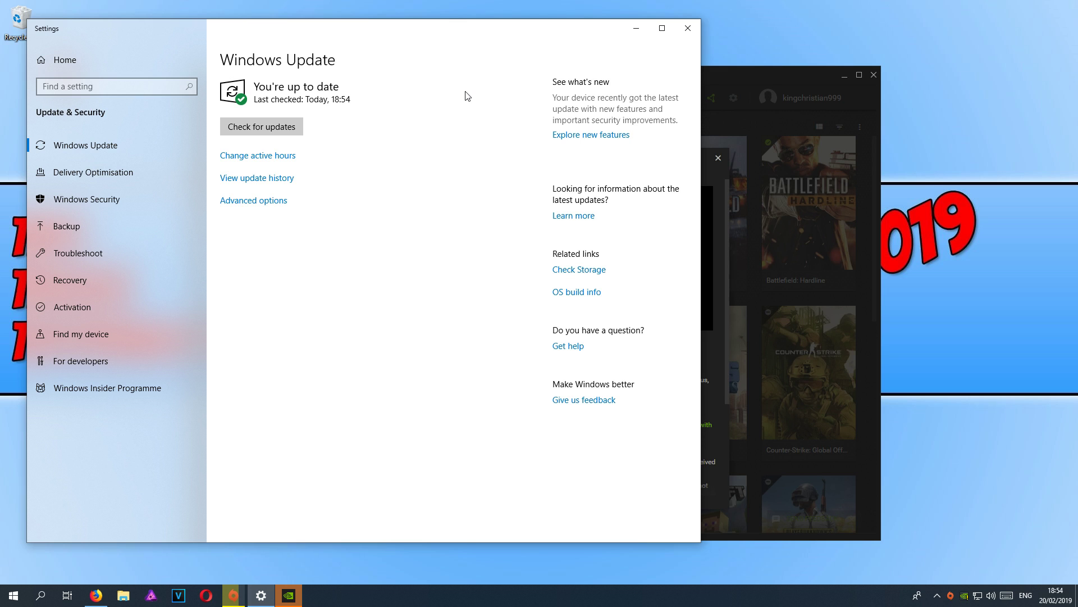
Close Settings, download Game Ready Driver 418.91 from GeForce Experience's Drivers page, then close it.
{"action": "left_click", "coordinate": [688, 32]}
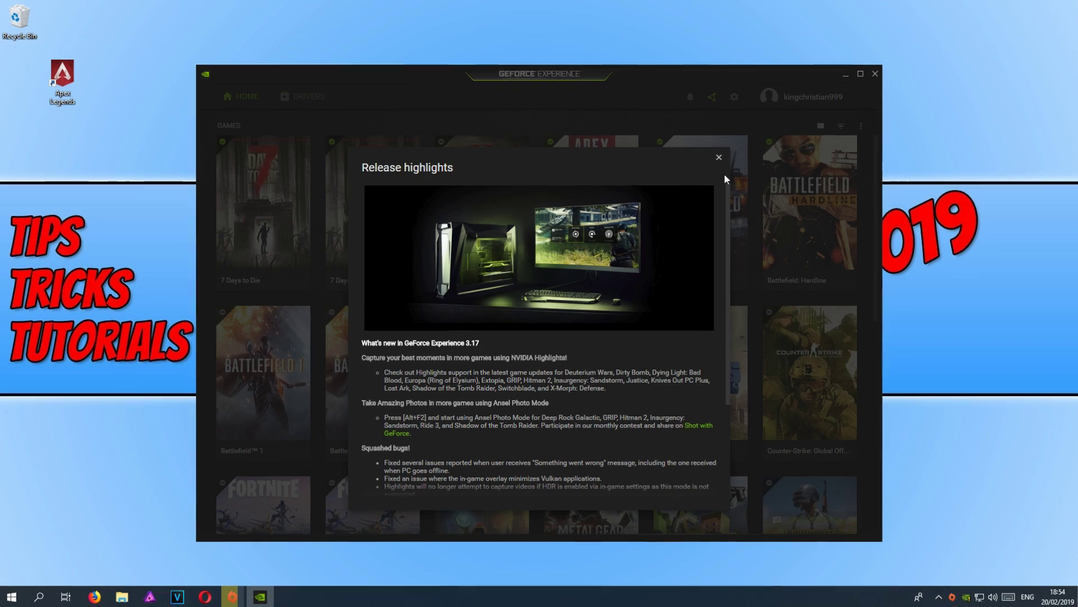
{"action": "left_click", "coordinate": [719, 157]}
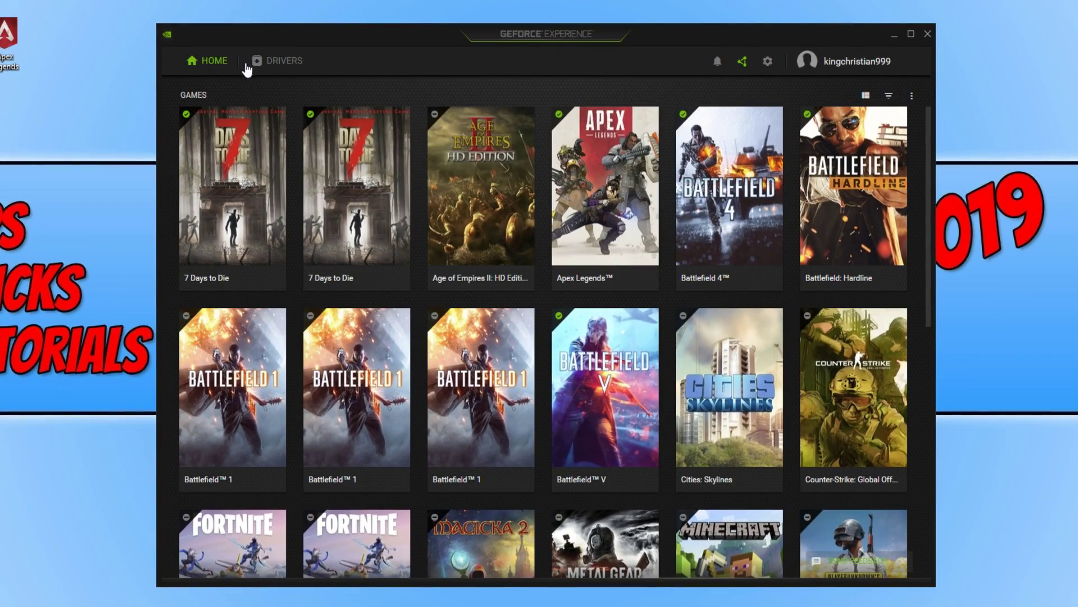
{"action": "left_click", "coordinate": [276, 68]}
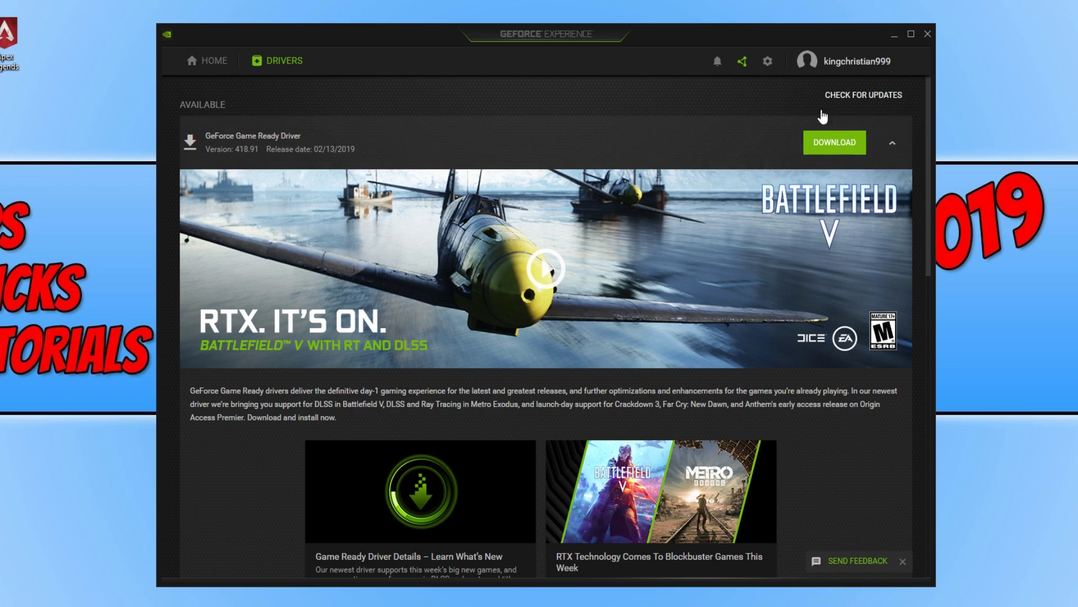
{"action": "left_click", "coordinate": [827, 149]}
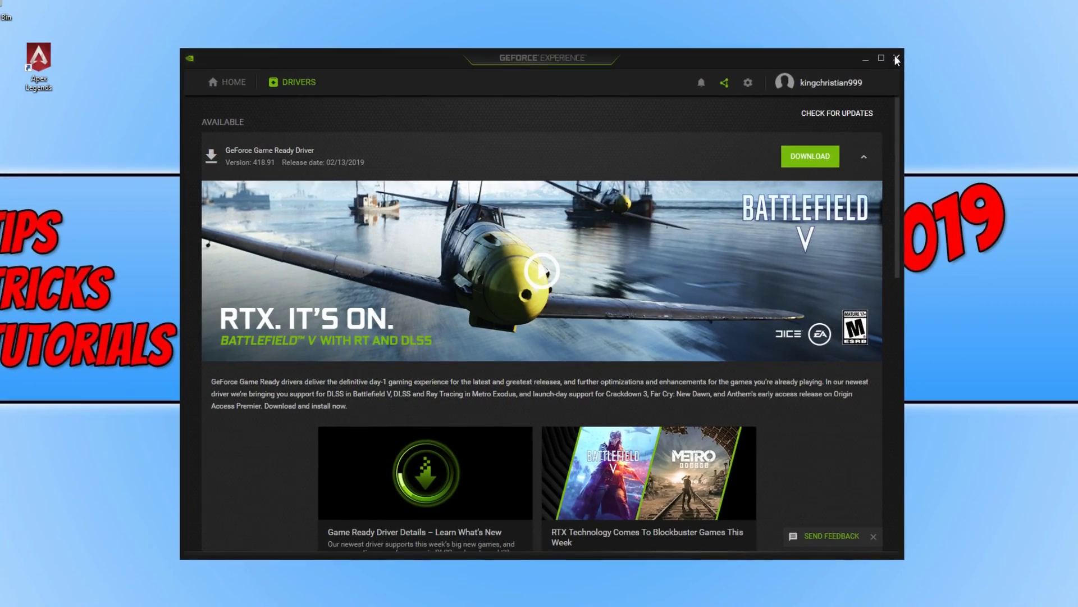
{"action": "left_click", "coordinate": [896, 58]}
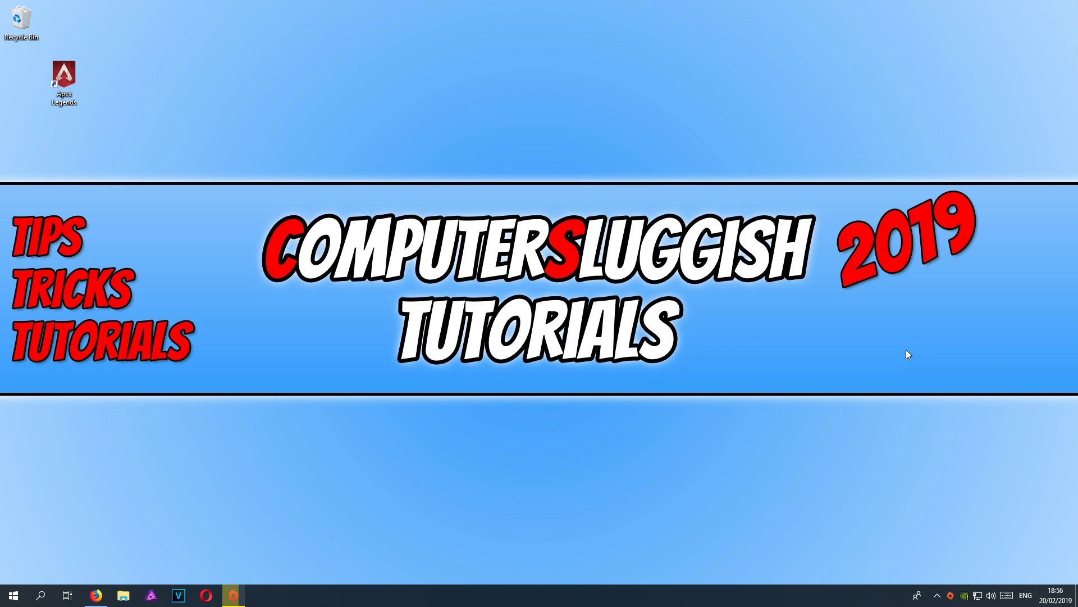
Start a Repair of the Apex Legends game files in Origin and minimise the Origin window.
{"action": "left_click", "coordinate": [242, 598]}
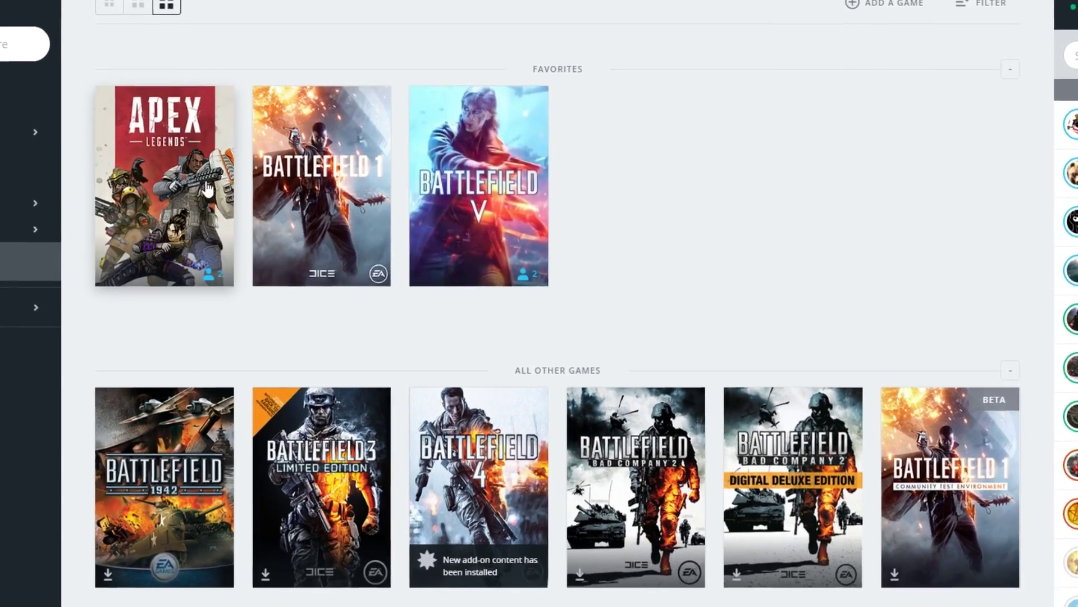
{"action": "right_click", "coordinate": [246, 168]}
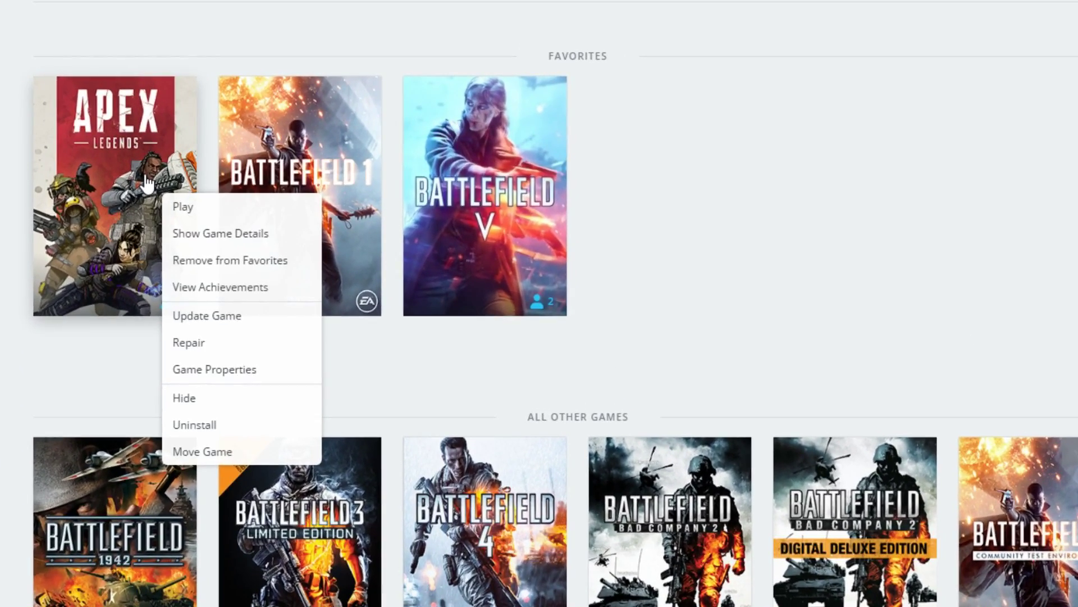
{"action": "left_click", "coordinate": [214, 344]}
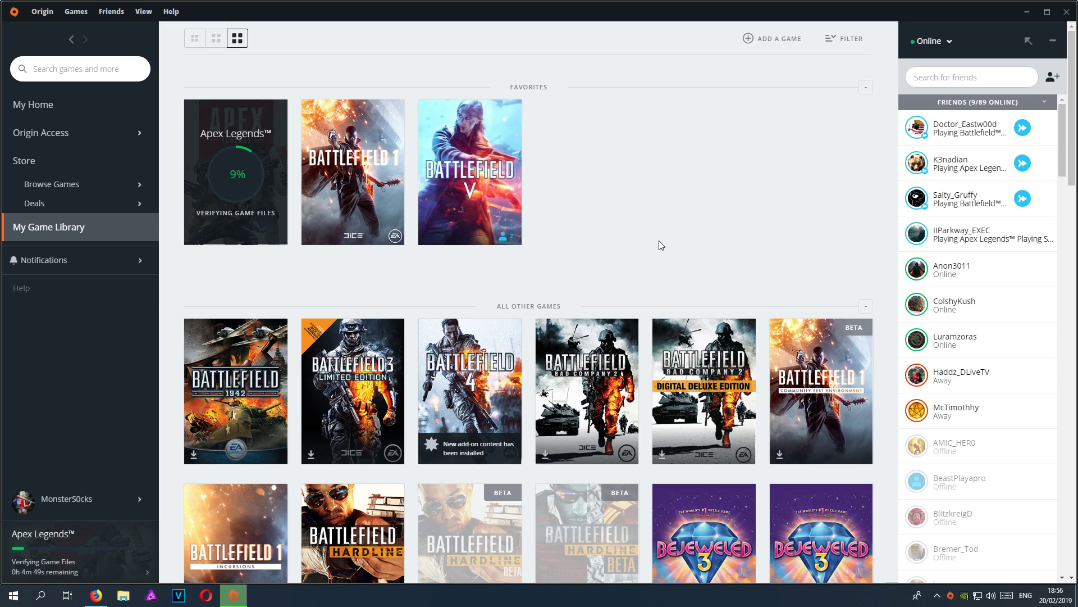
{"action": "left_click", "coordinate": [1025, 12]}
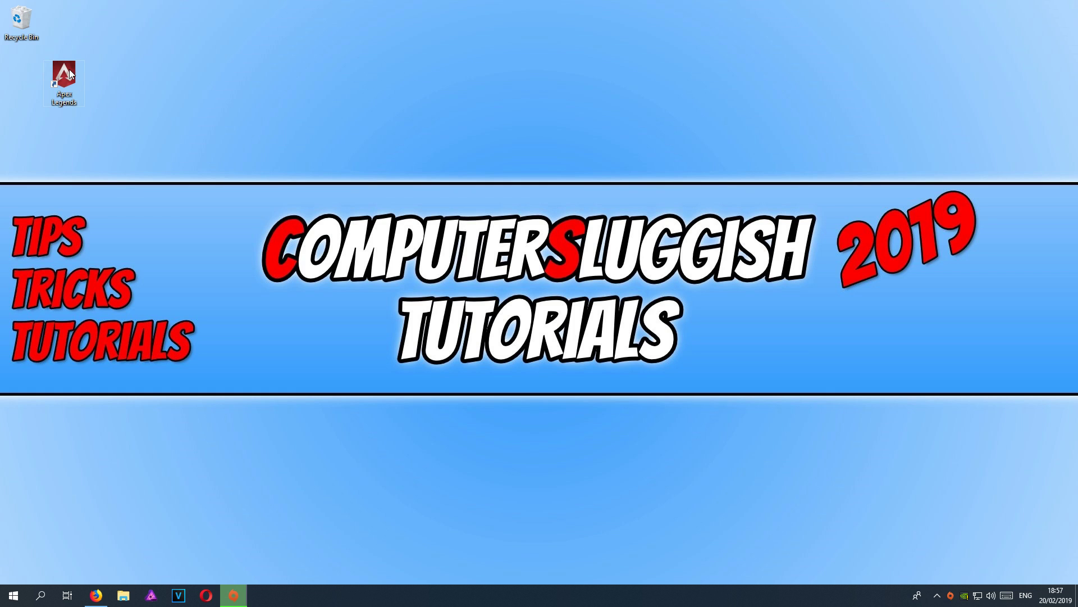
Search for 'apex' and open the Apex Legends result's file location.
{"action": "left_click_drag", "start_coordinate": [118, 32], "coordinate": [248, 112]}
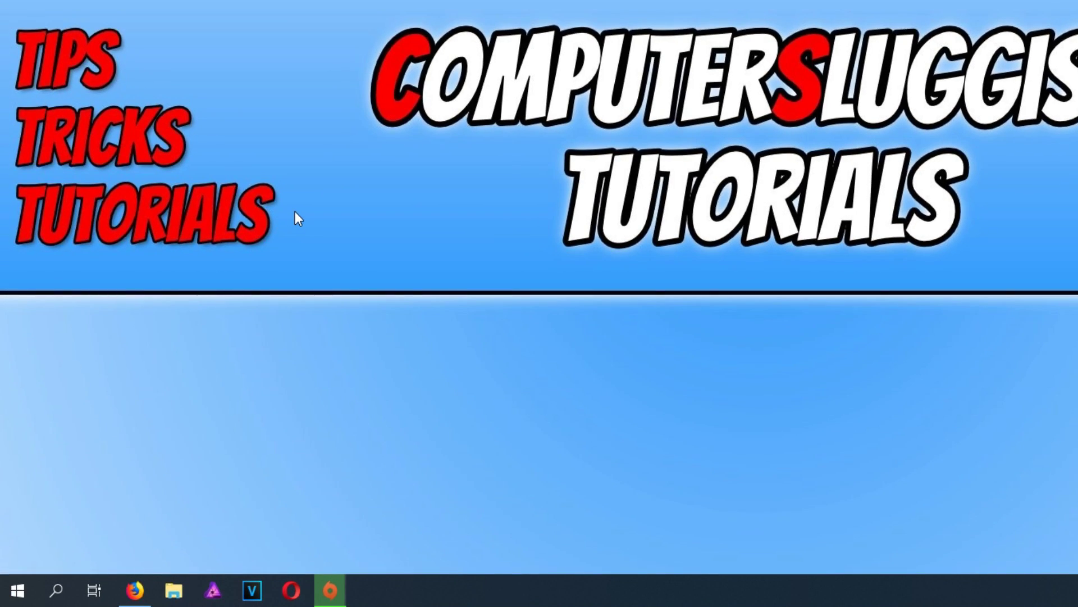
{"action": "key", "text": "super"}
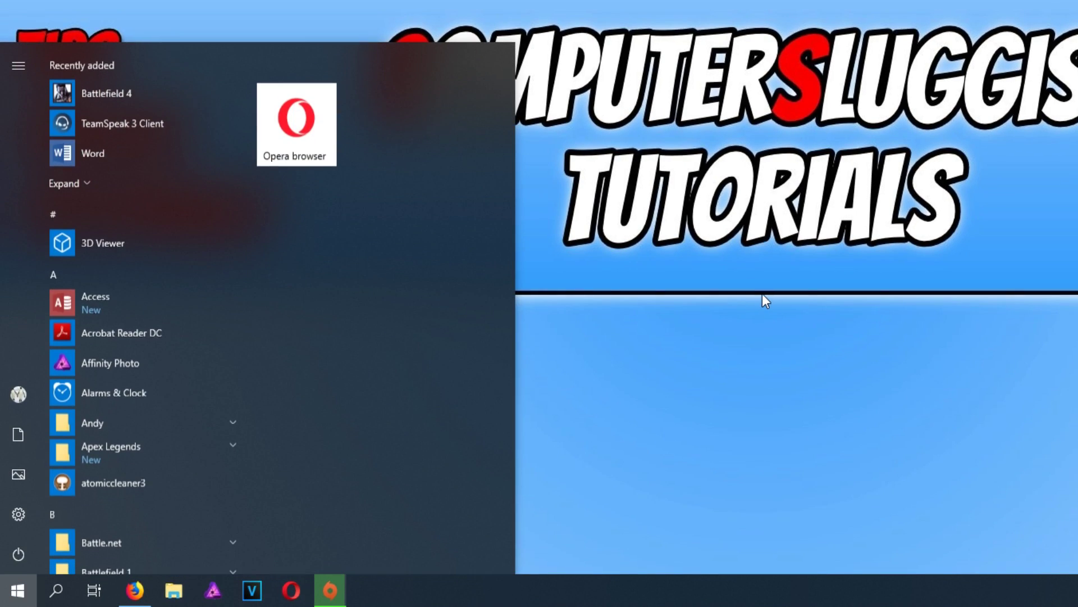
{"action": "type", "text": "apex"}
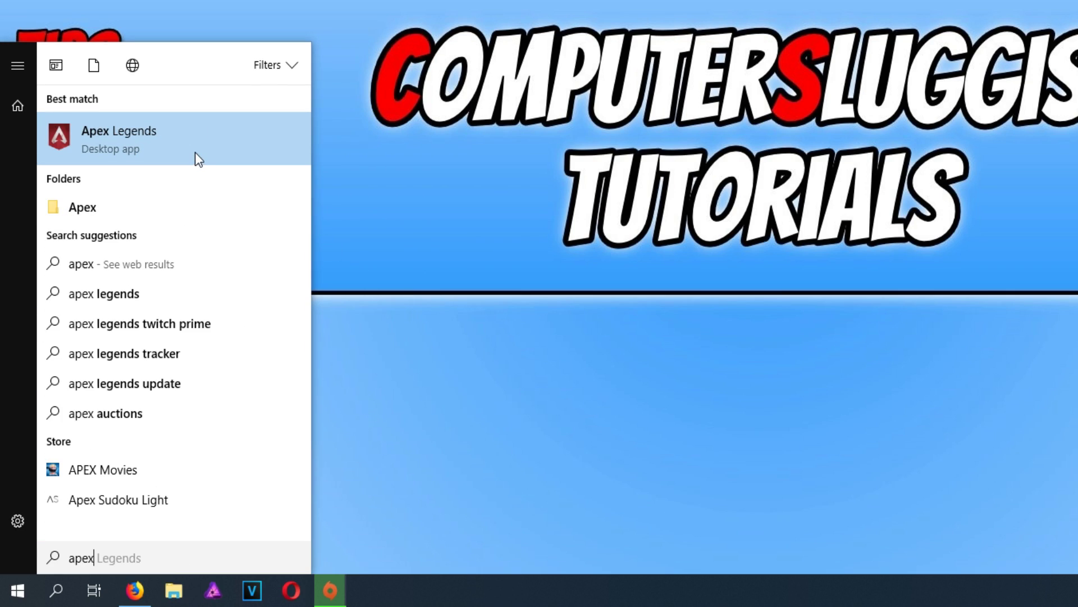
{"action": "right_click", "coordinate": [196, 148]}
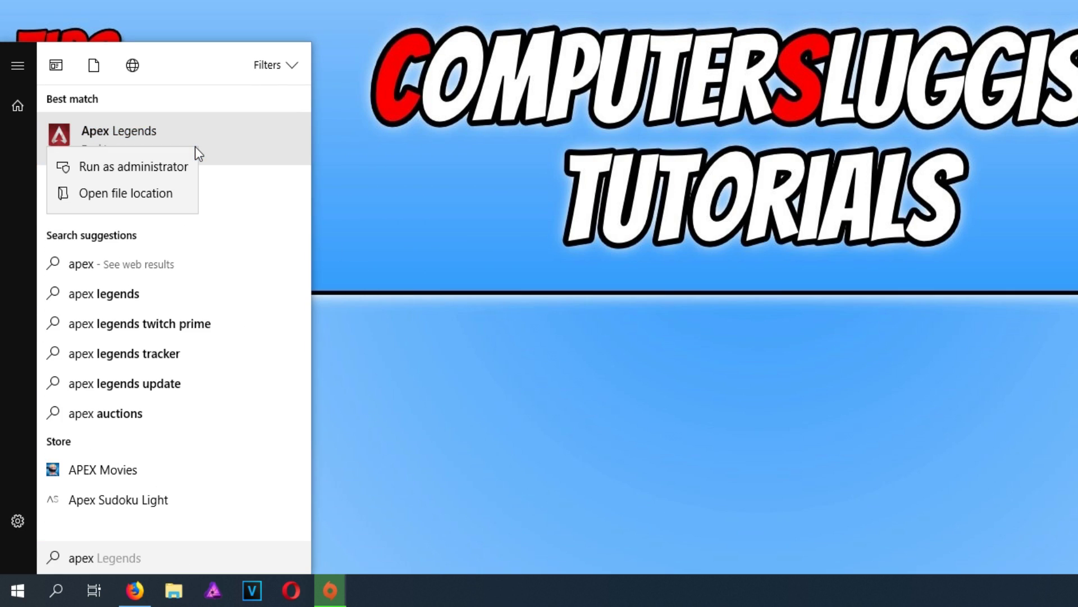
{"action": "left_click", "coordinate": [158, 198]}
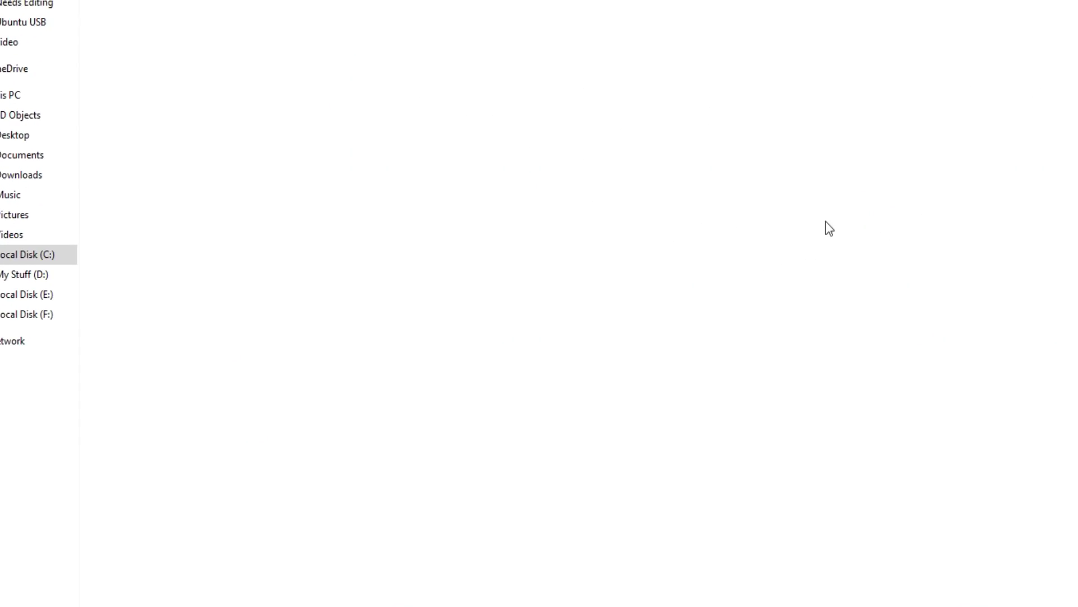
Enable 'Run this program as an administrator' on the Apex Legends shortcut, apply, and close Explorer.
{"action": "right_click", "coordinate": [130, 38]}
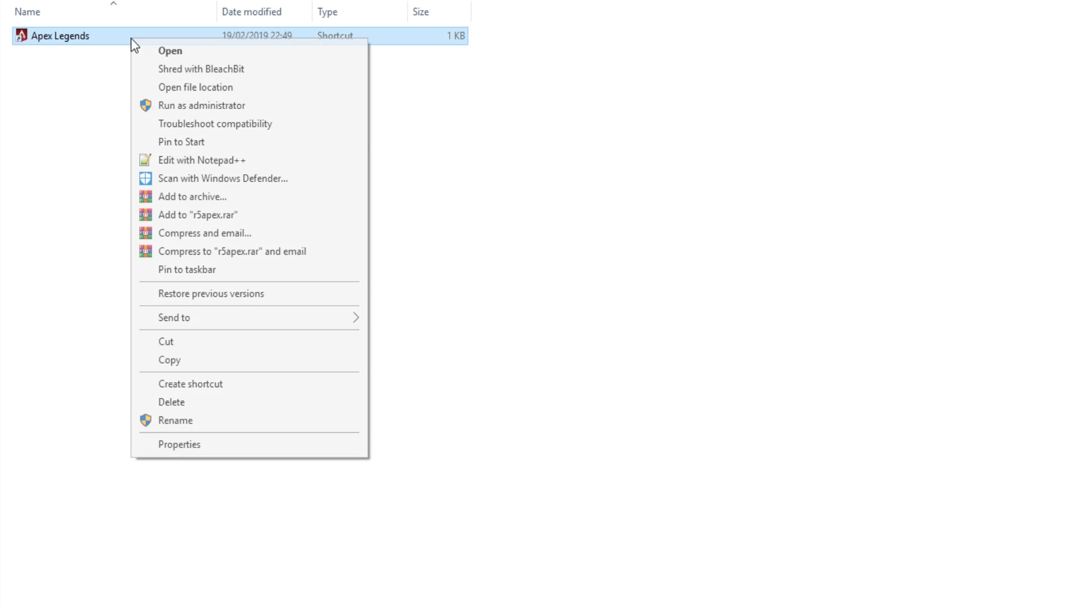
{"action": "left_click", "coordinate": [279, 446]}
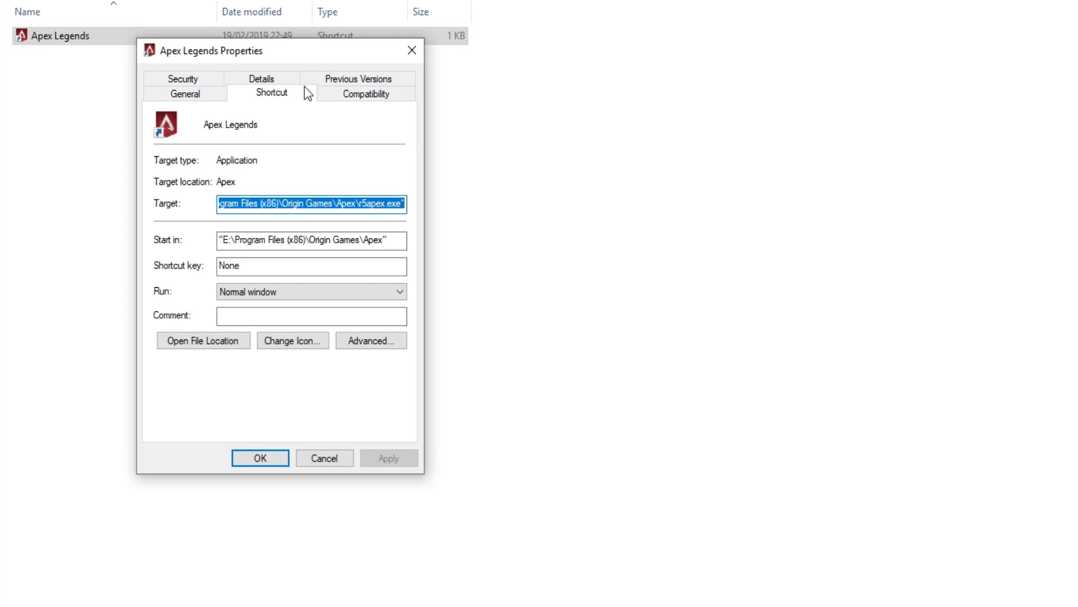
{"action": "left_click", "coordinate": [354, 94]}
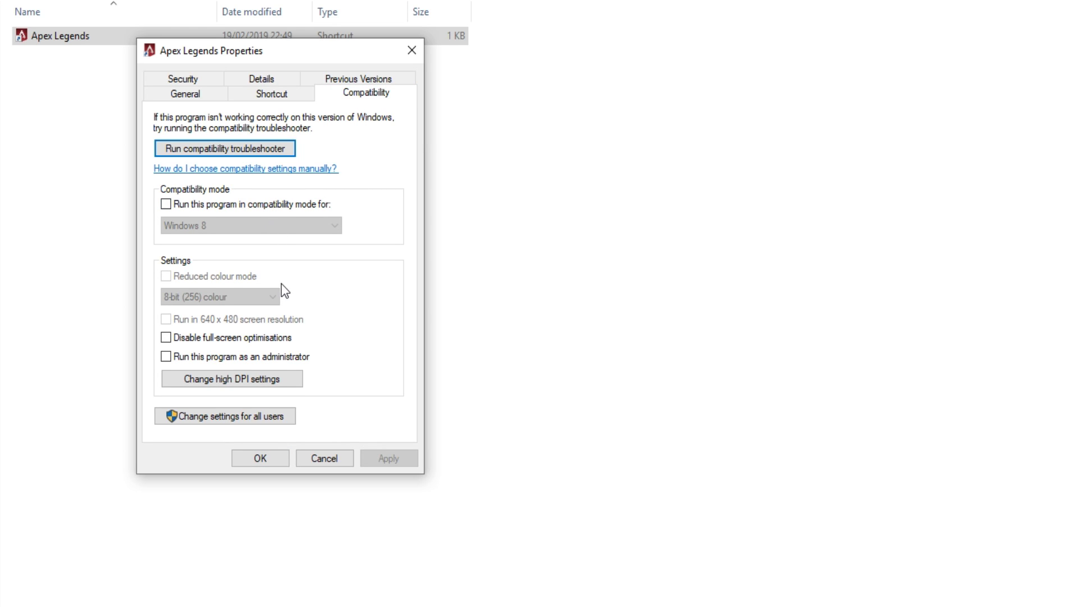
{"action": "left_click", "coordinate": [251, 363]}
{"action": "left_click", "coordinate": [377, 458]}
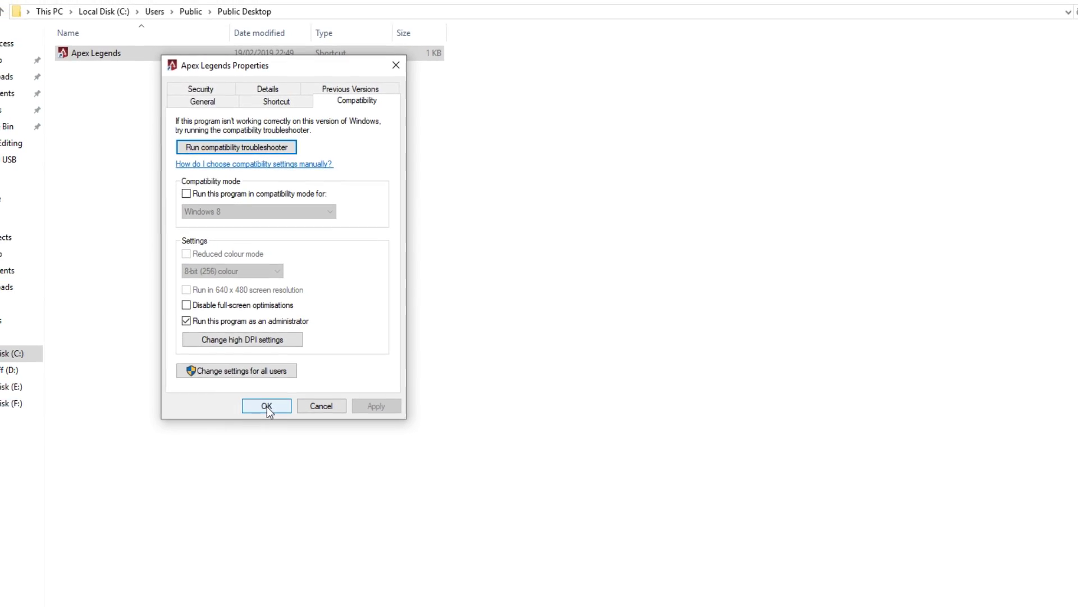
{"action": "left_click", "coordinate": [260, 456]}
{"action": "left_click", "coordinate": [654, 249]}
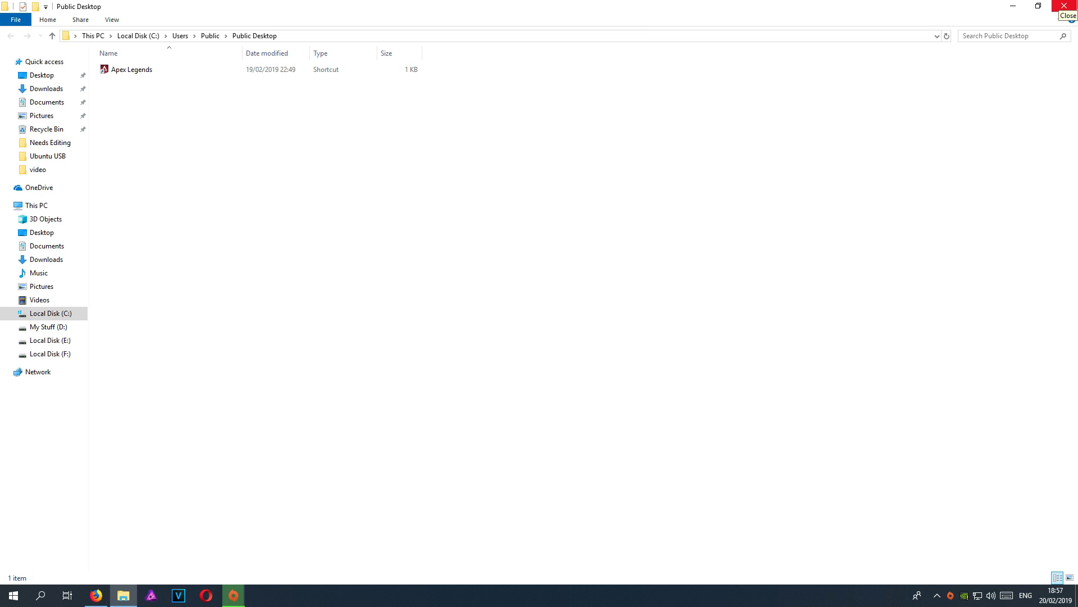
{"action": "left_click", "coordinate": [1064, 6]}
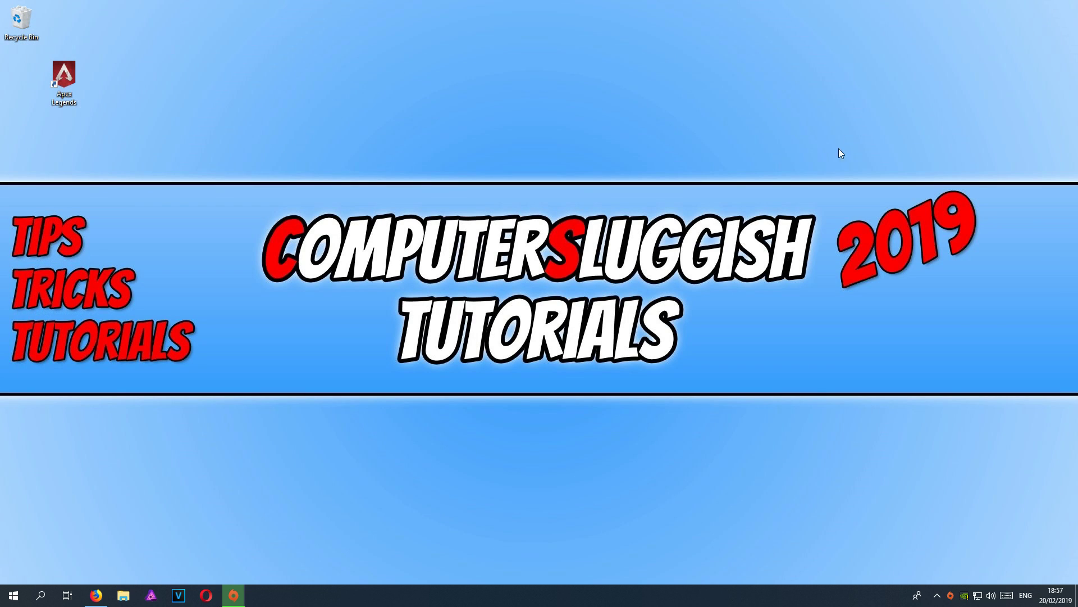
Reopen Origin and check the Apex Legends card, whose file verification is now at 29%.
{"action": "left_click", "coordinate": [239, 598]}
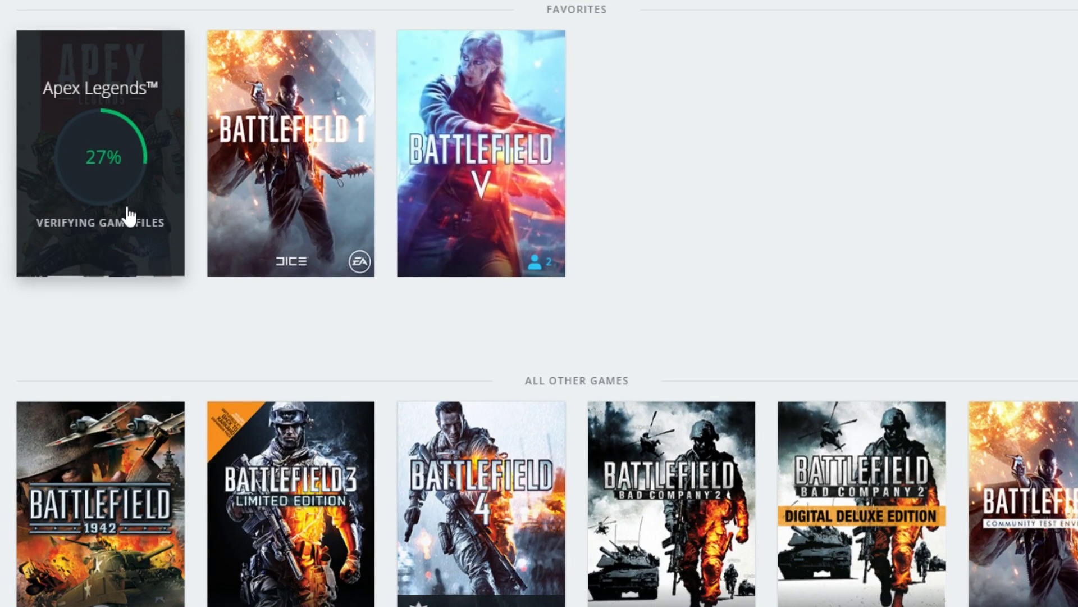
{"action": "right_click", "coordinate": [133, 218]}
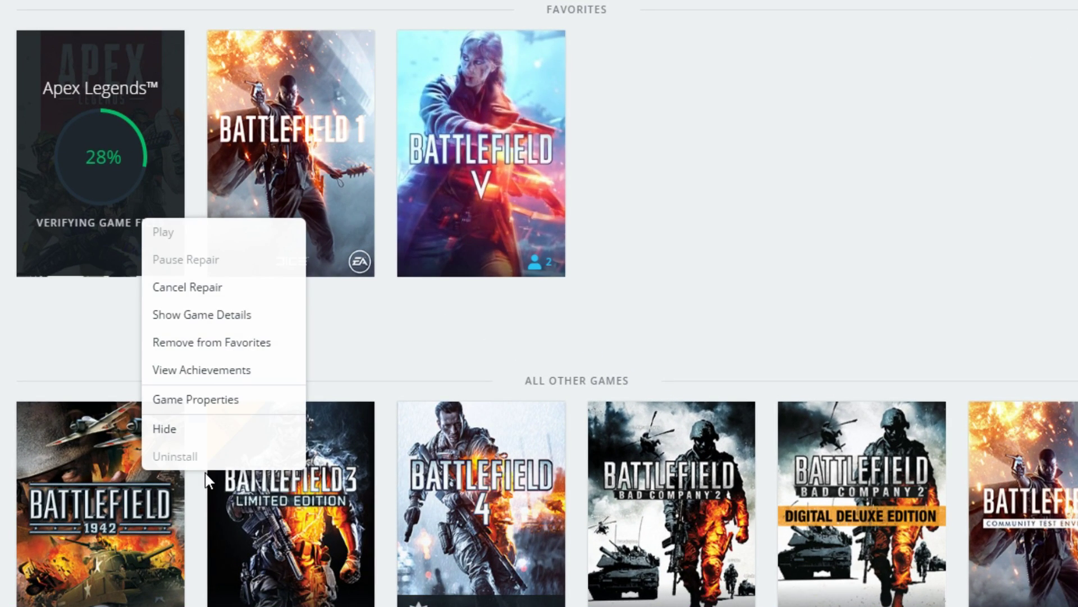
{"action": "left_click", "coordinate": [778, 290]}
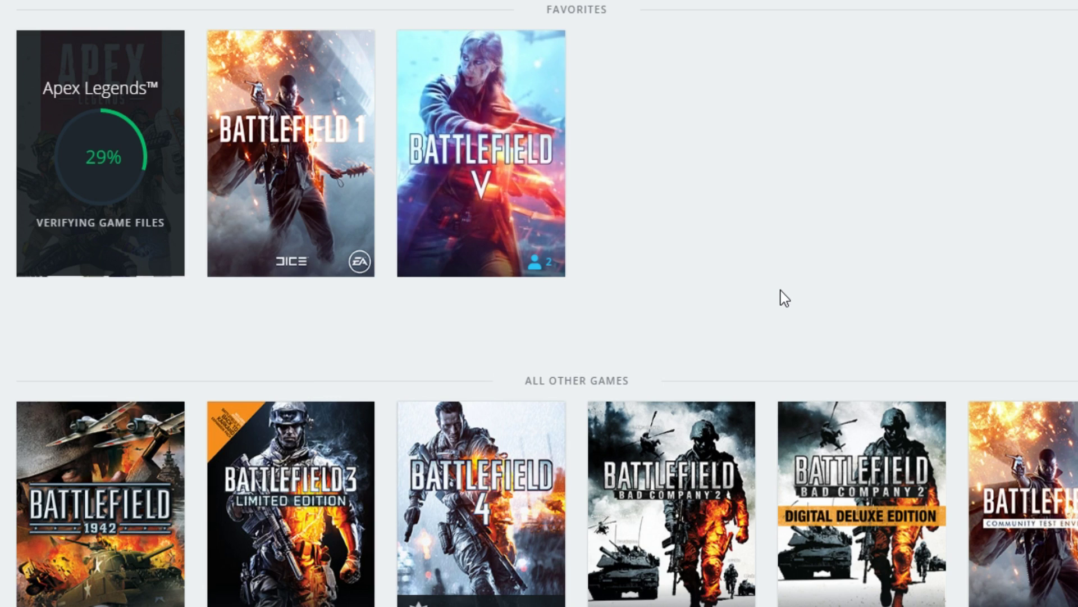